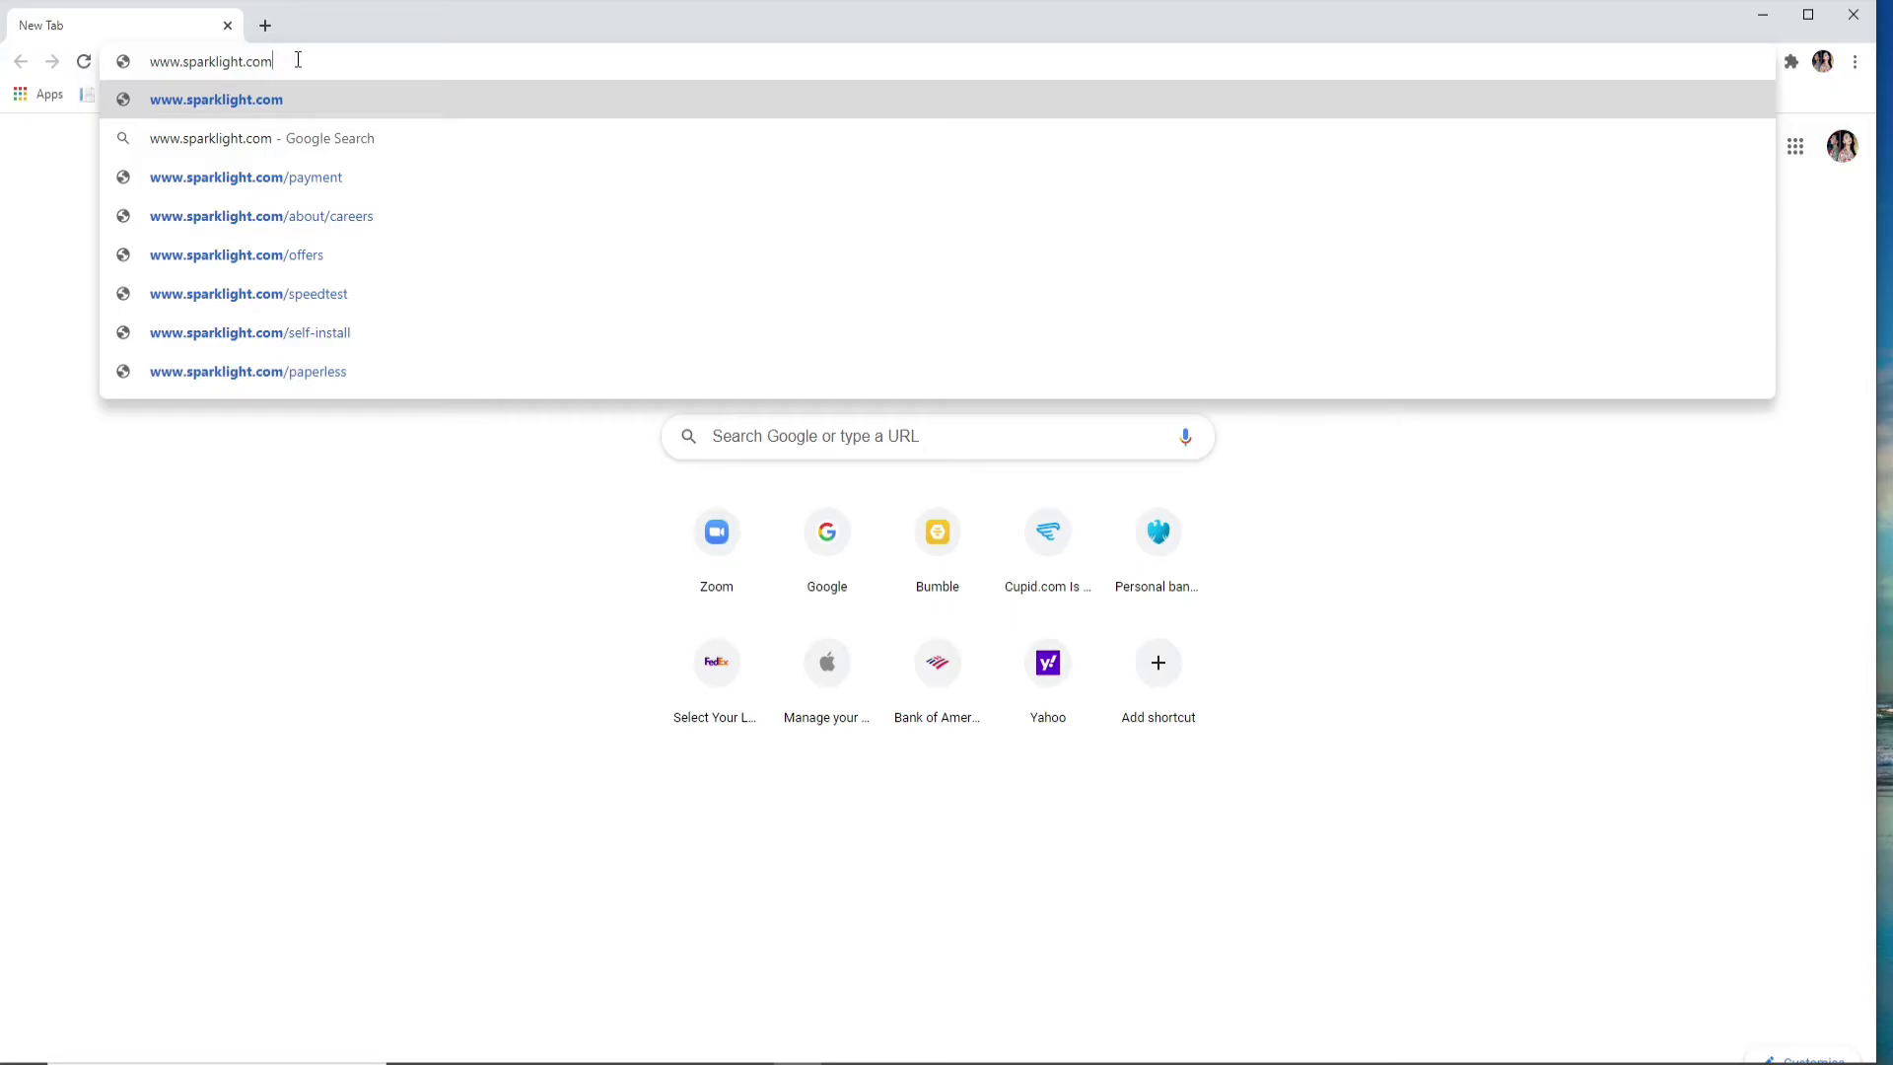
Load sparklight.com and go to its Customer Login page.
key("Return")
scroll(845, 652, "down", 2)
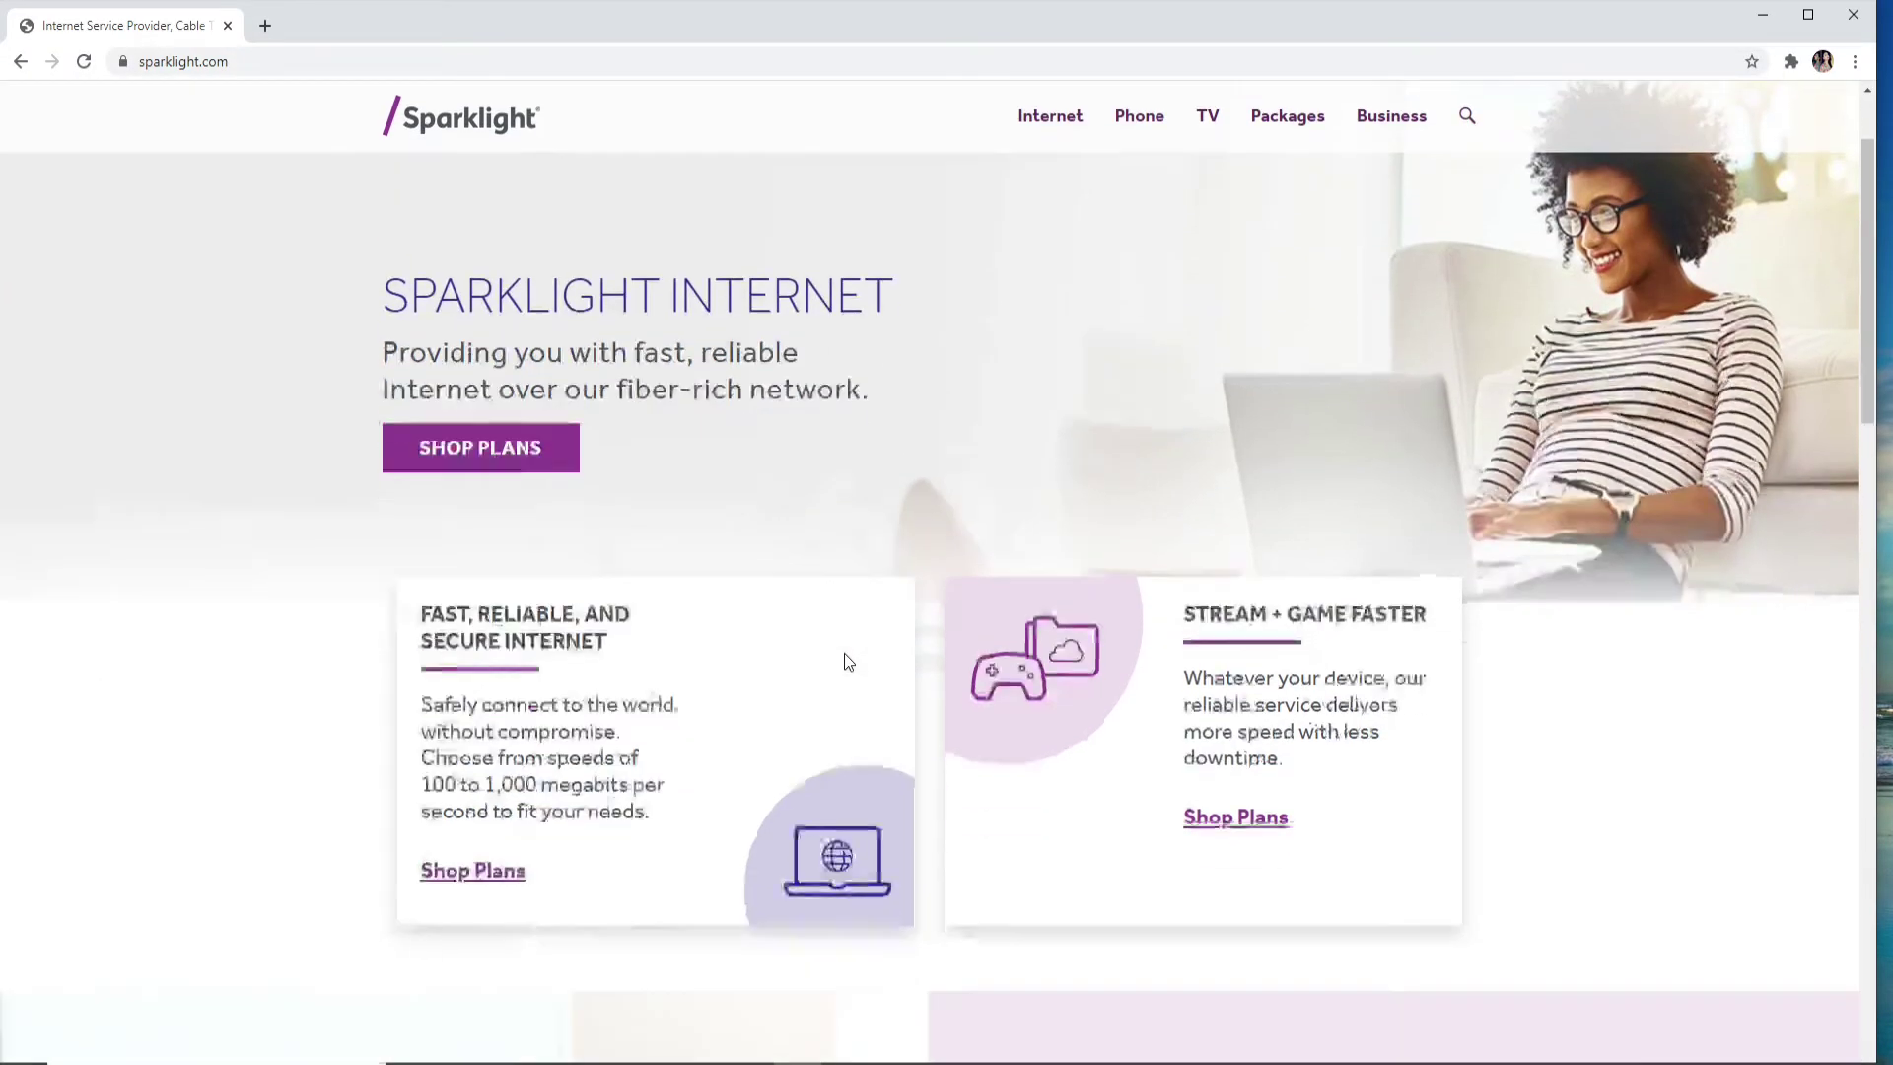
scroll(844, 652, "down", 4)
scroll(845, 652, "up", 6)
scroll(844, 652, "up", 1)
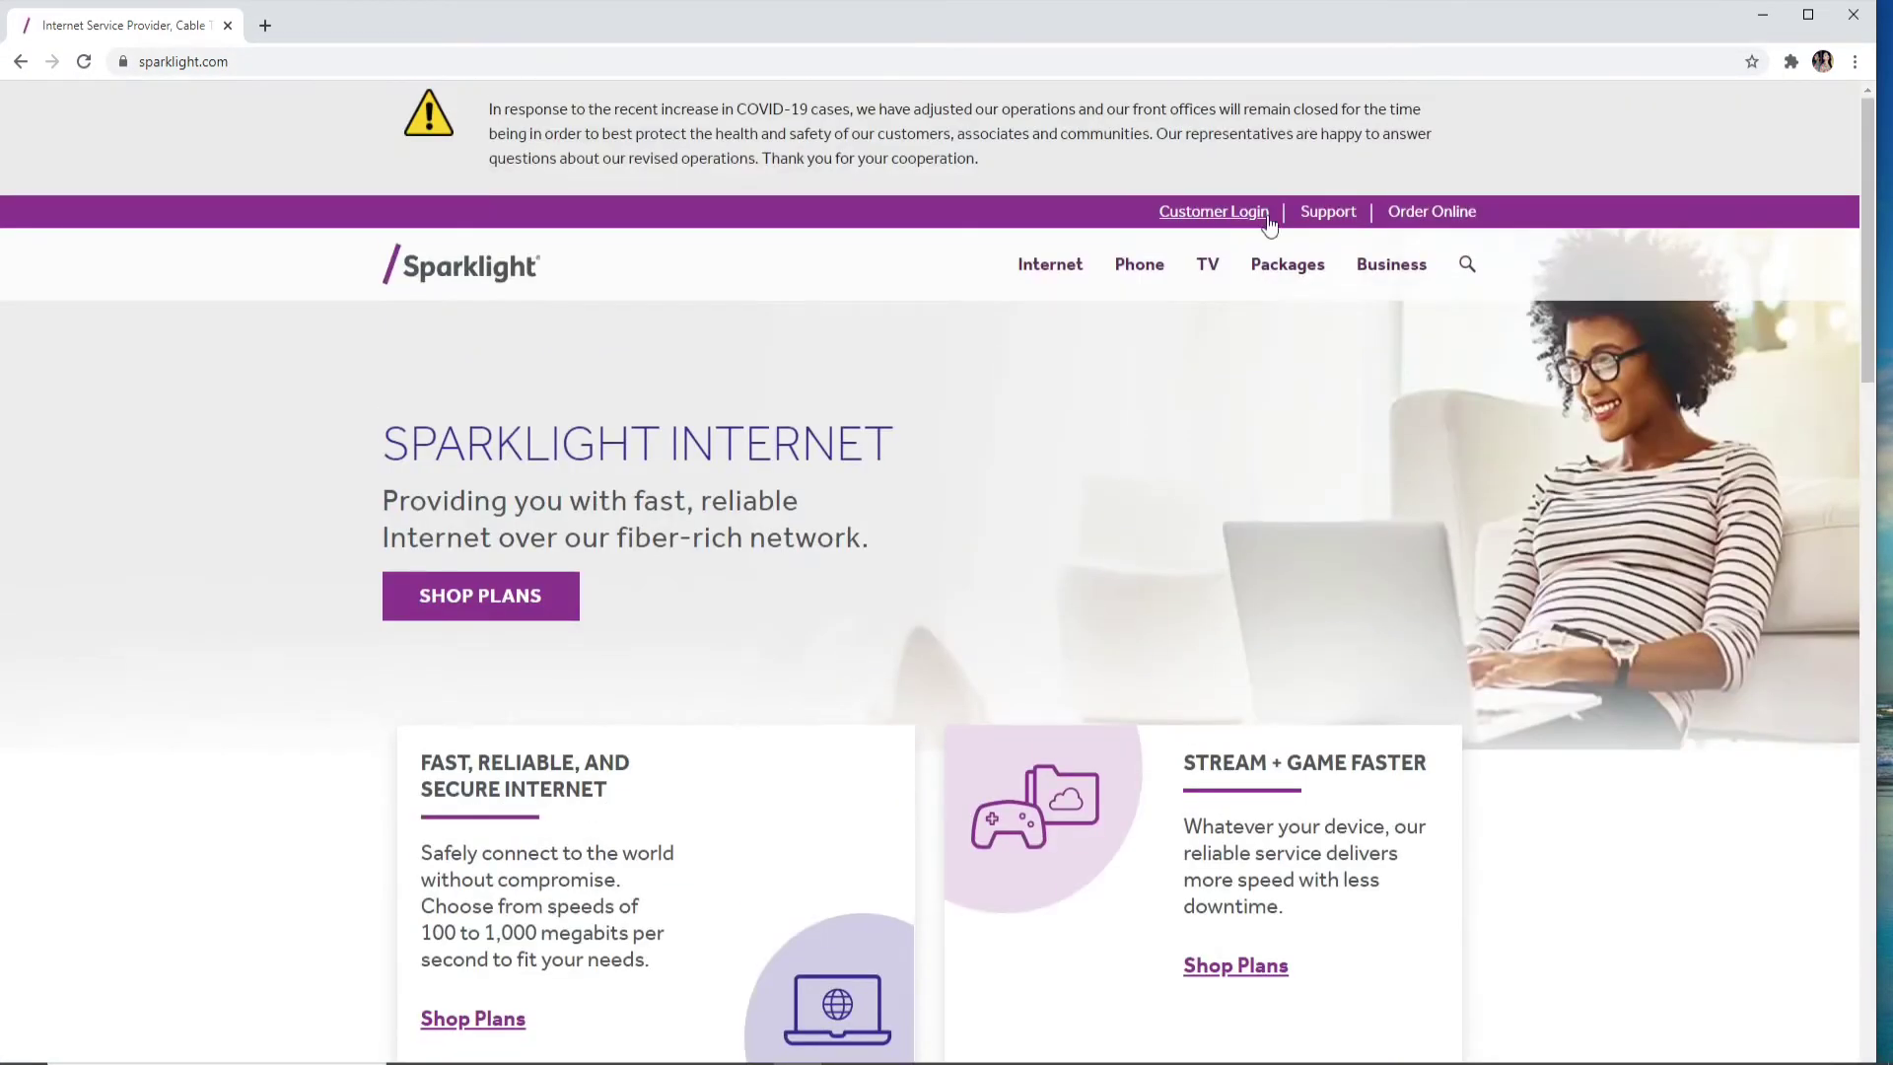
left_click(1213, 211)
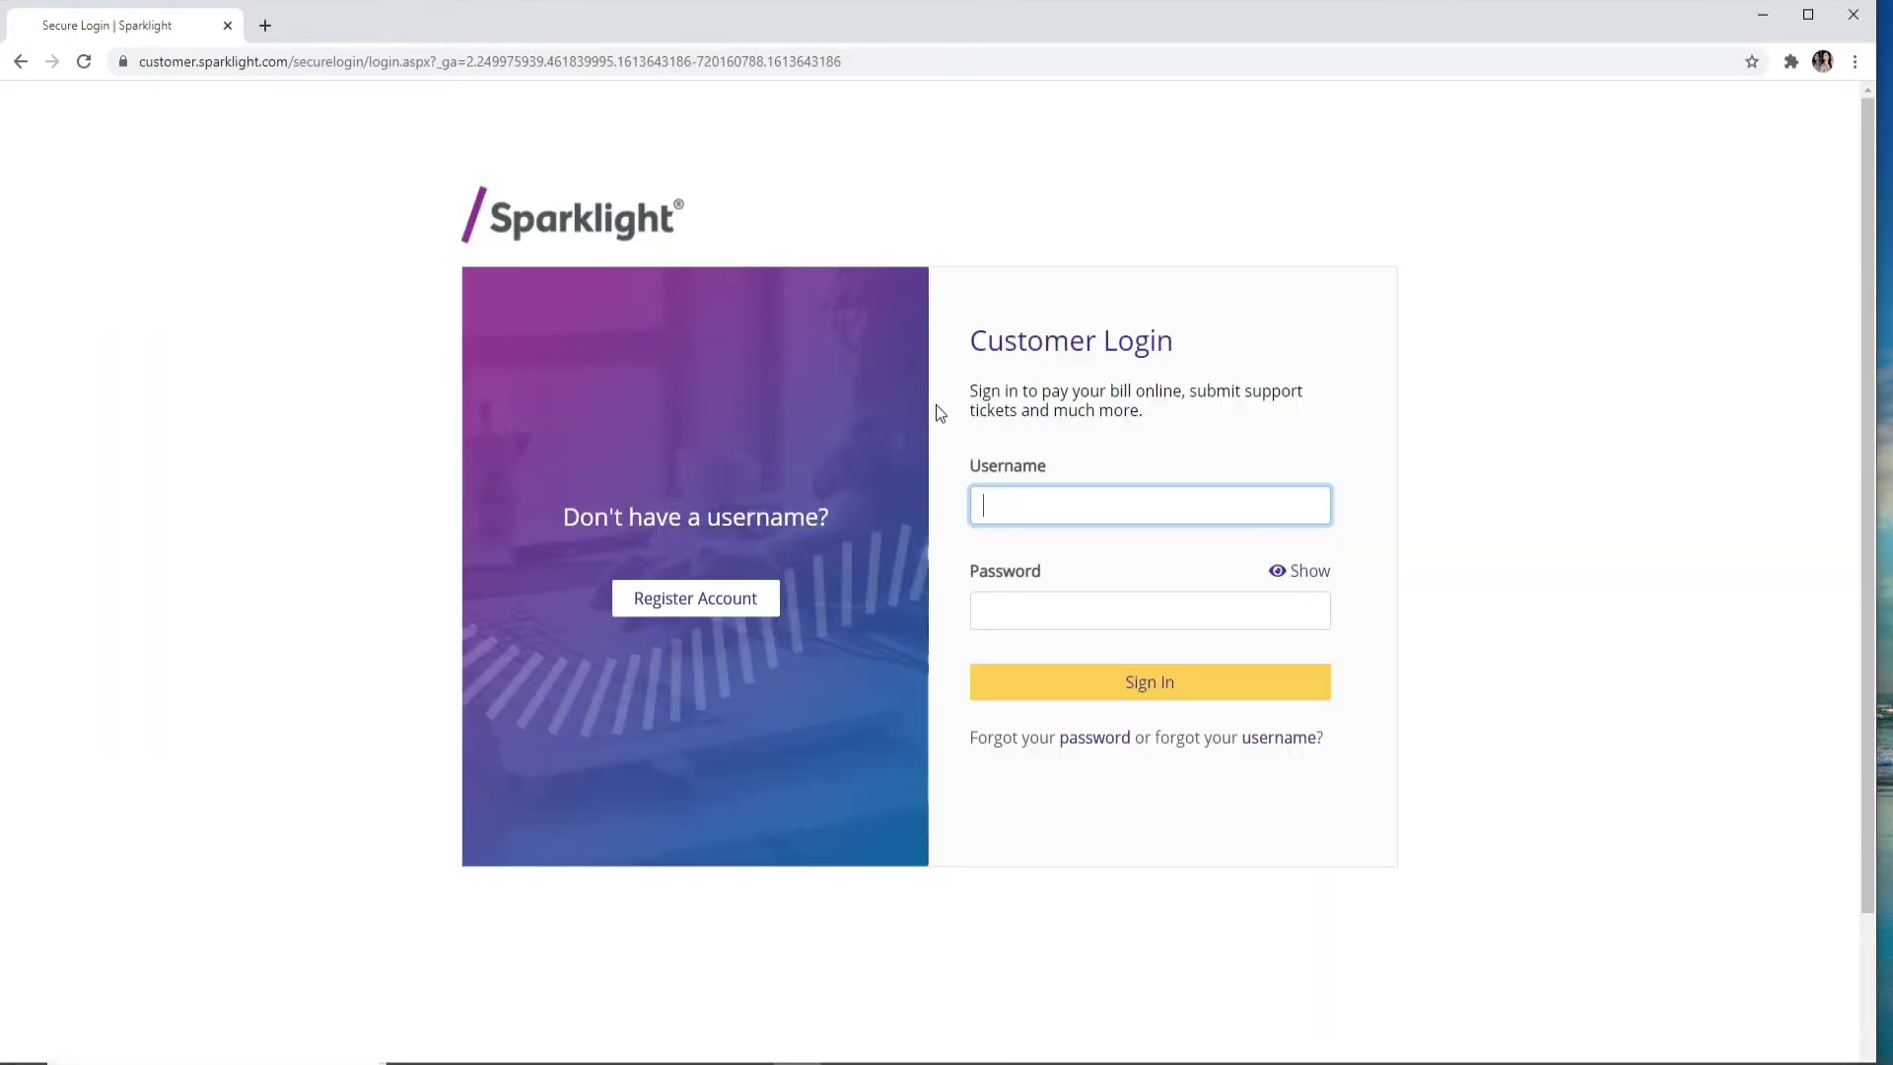
Open Register Account and select the Billing Zip Code and Contact Phone fields.
left_click(693, 605)
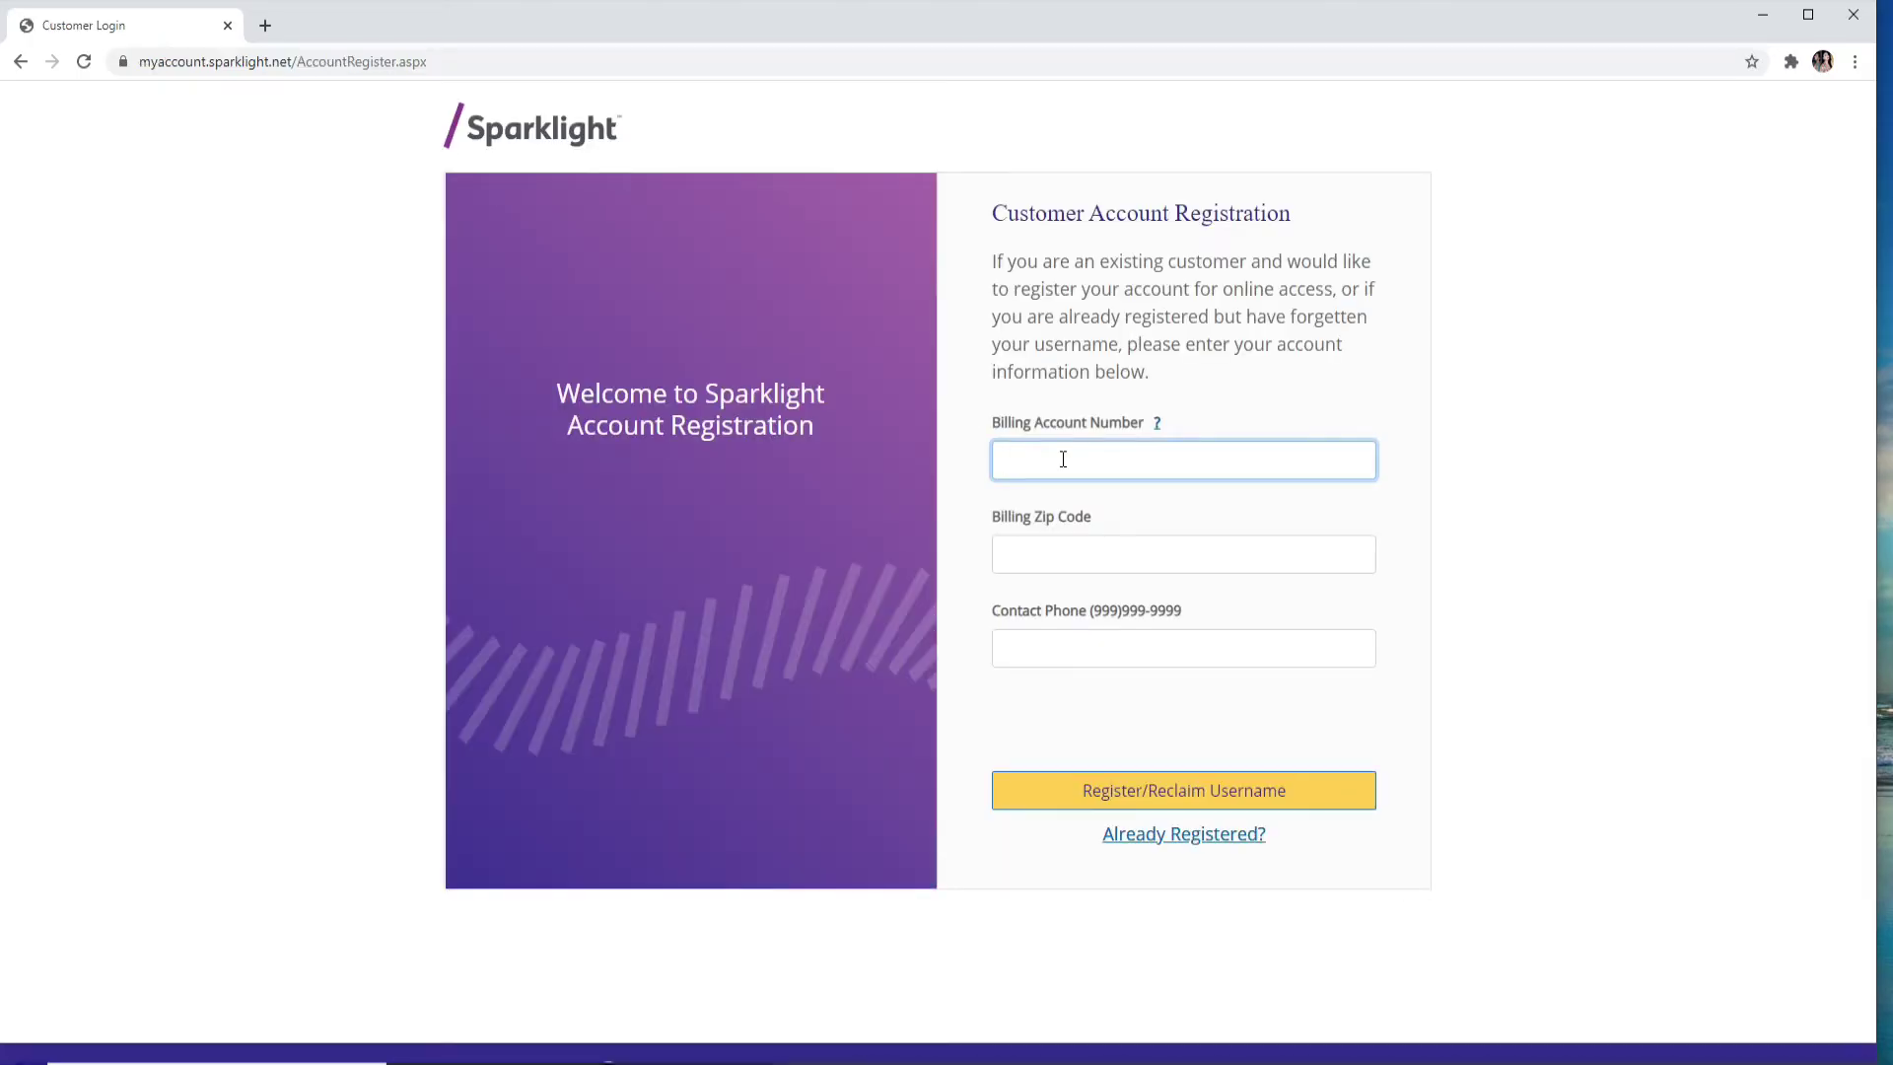
left_click(1079, 551)
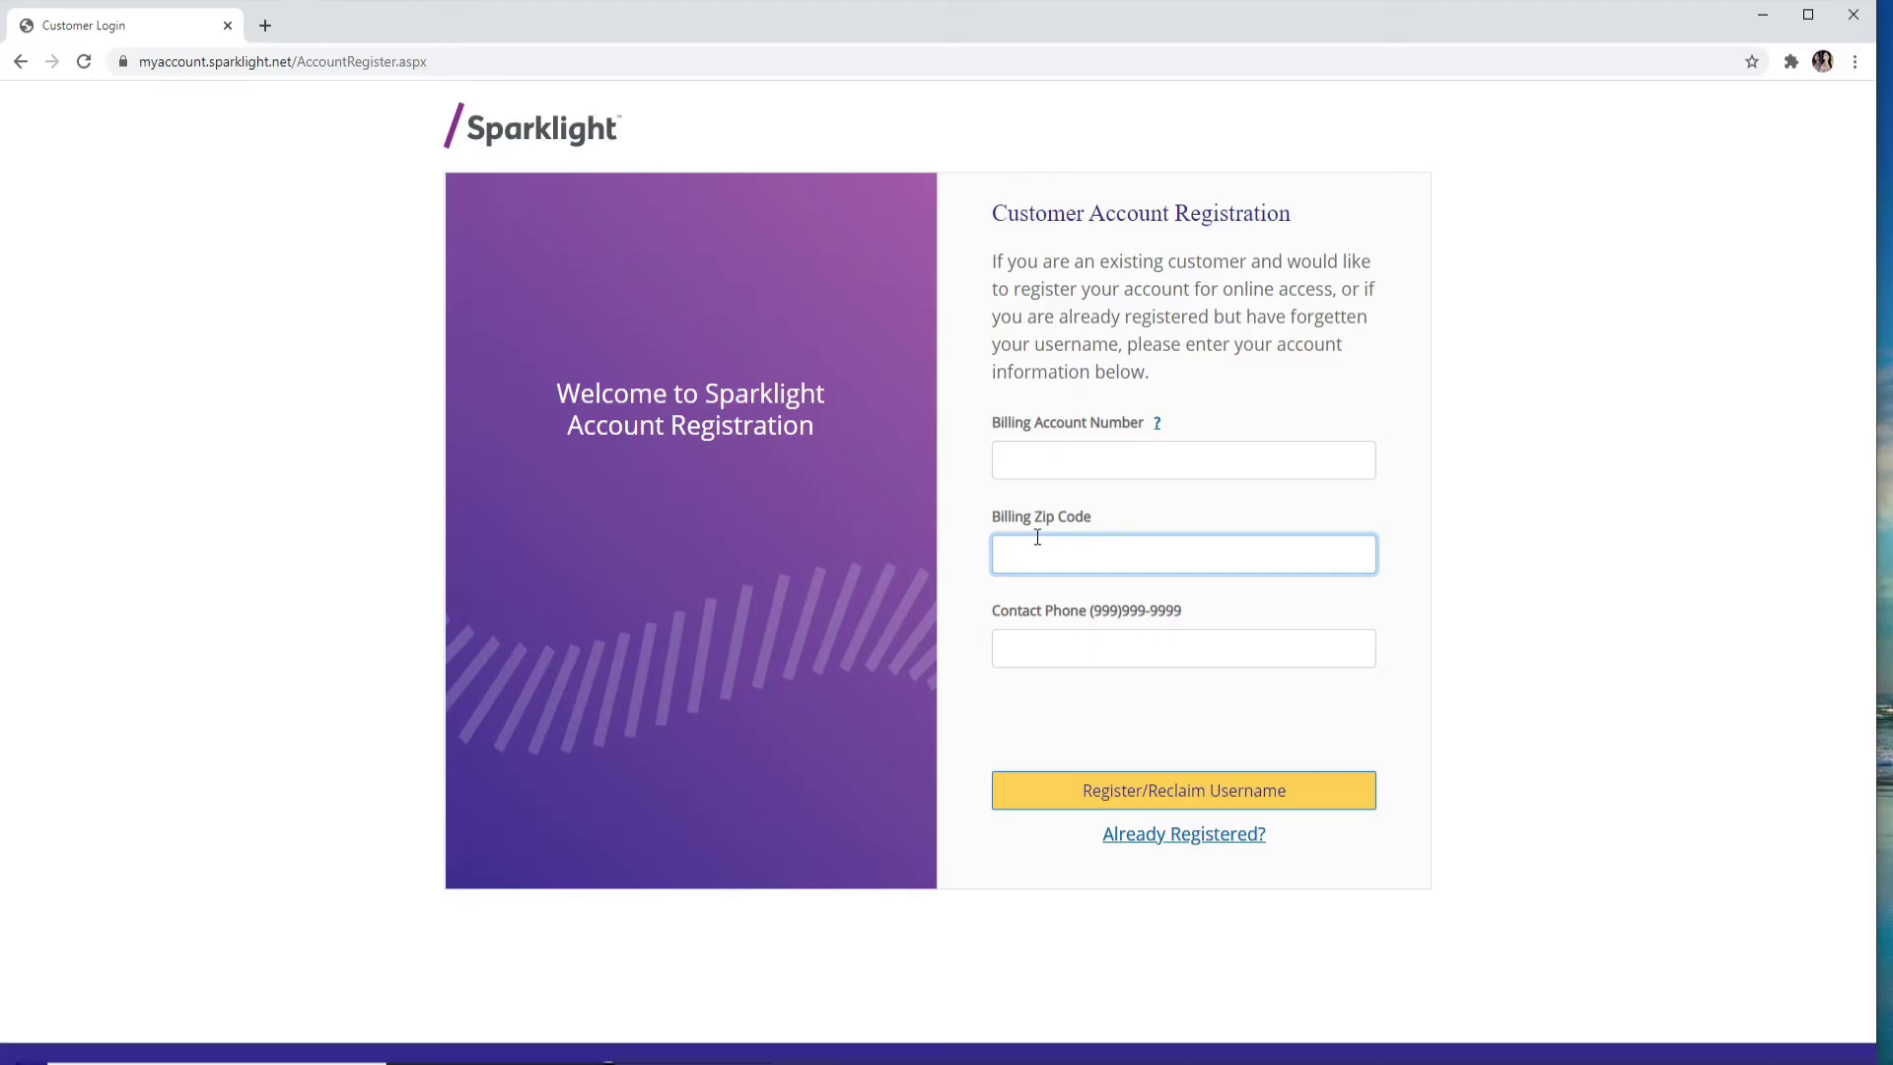
left_click(1087, 642)
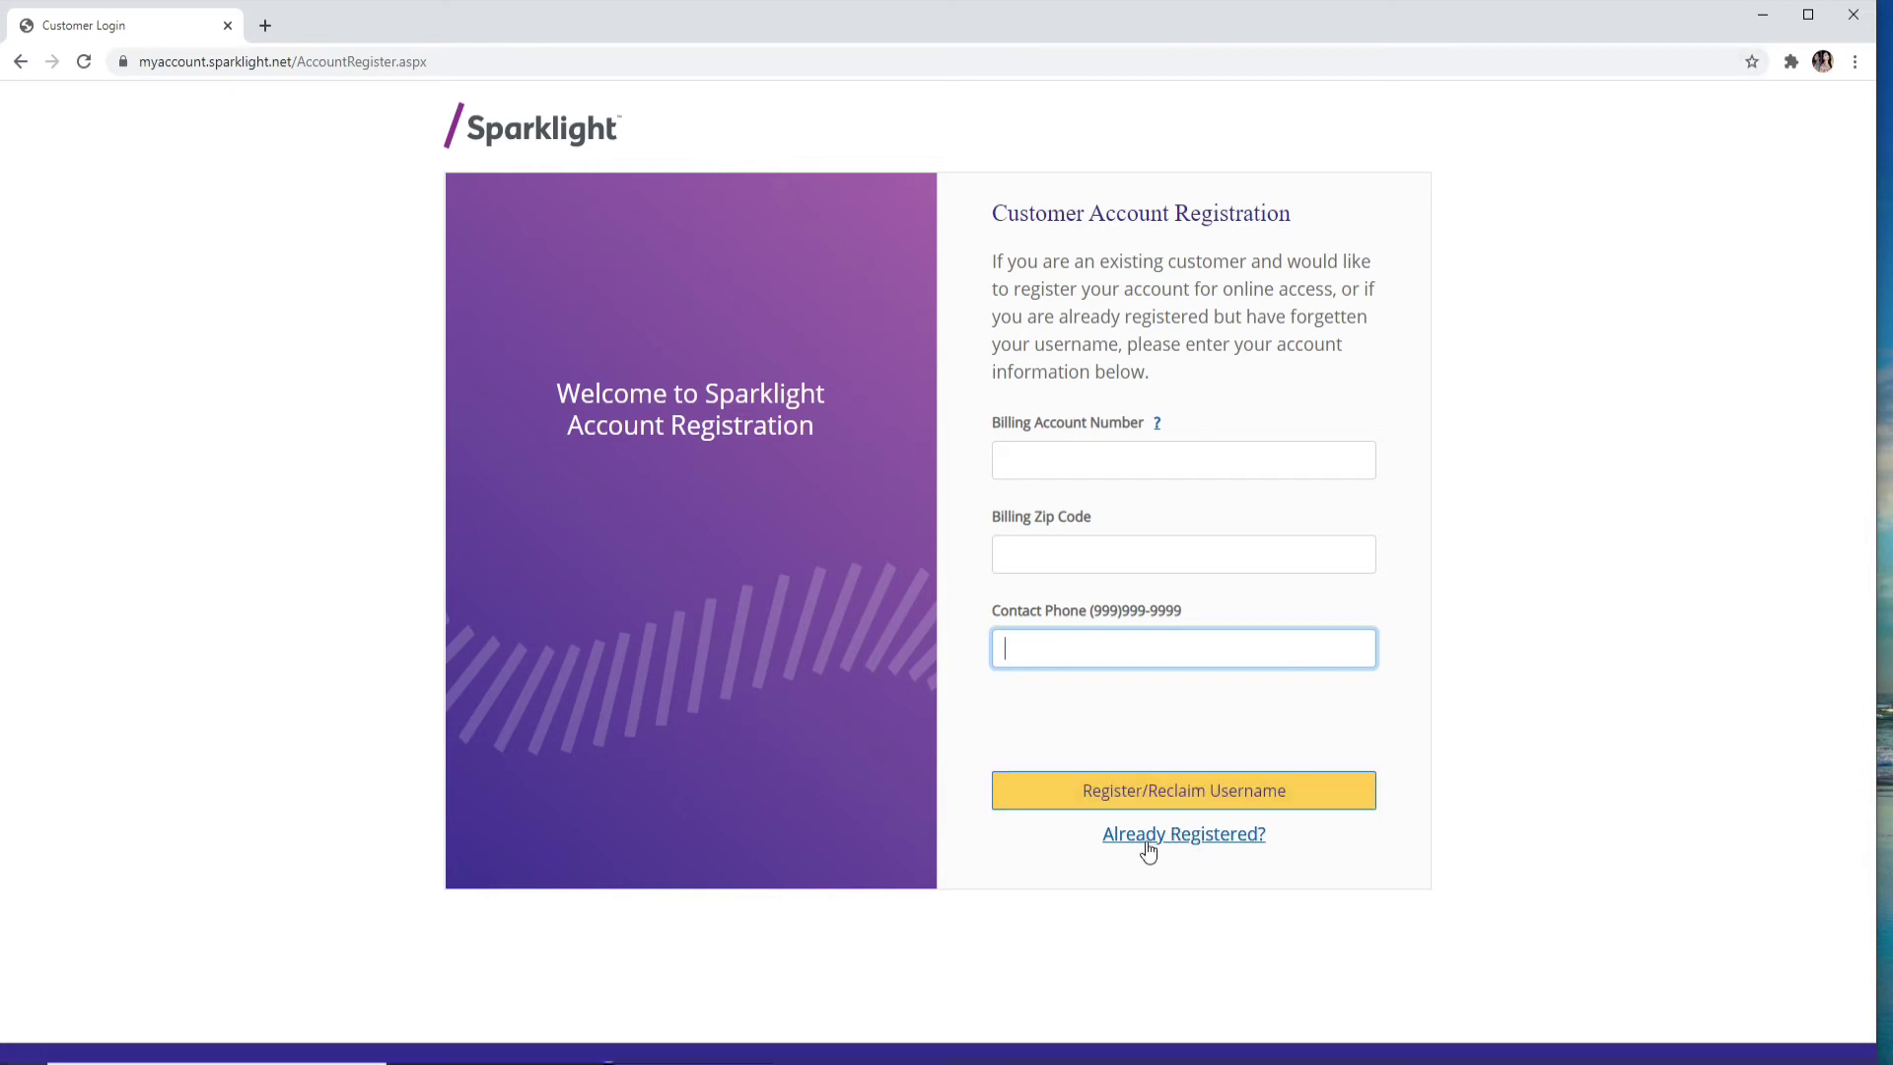
Return via Already Registered? to Customer Login and select the Password field.
left_click(1205, 844)
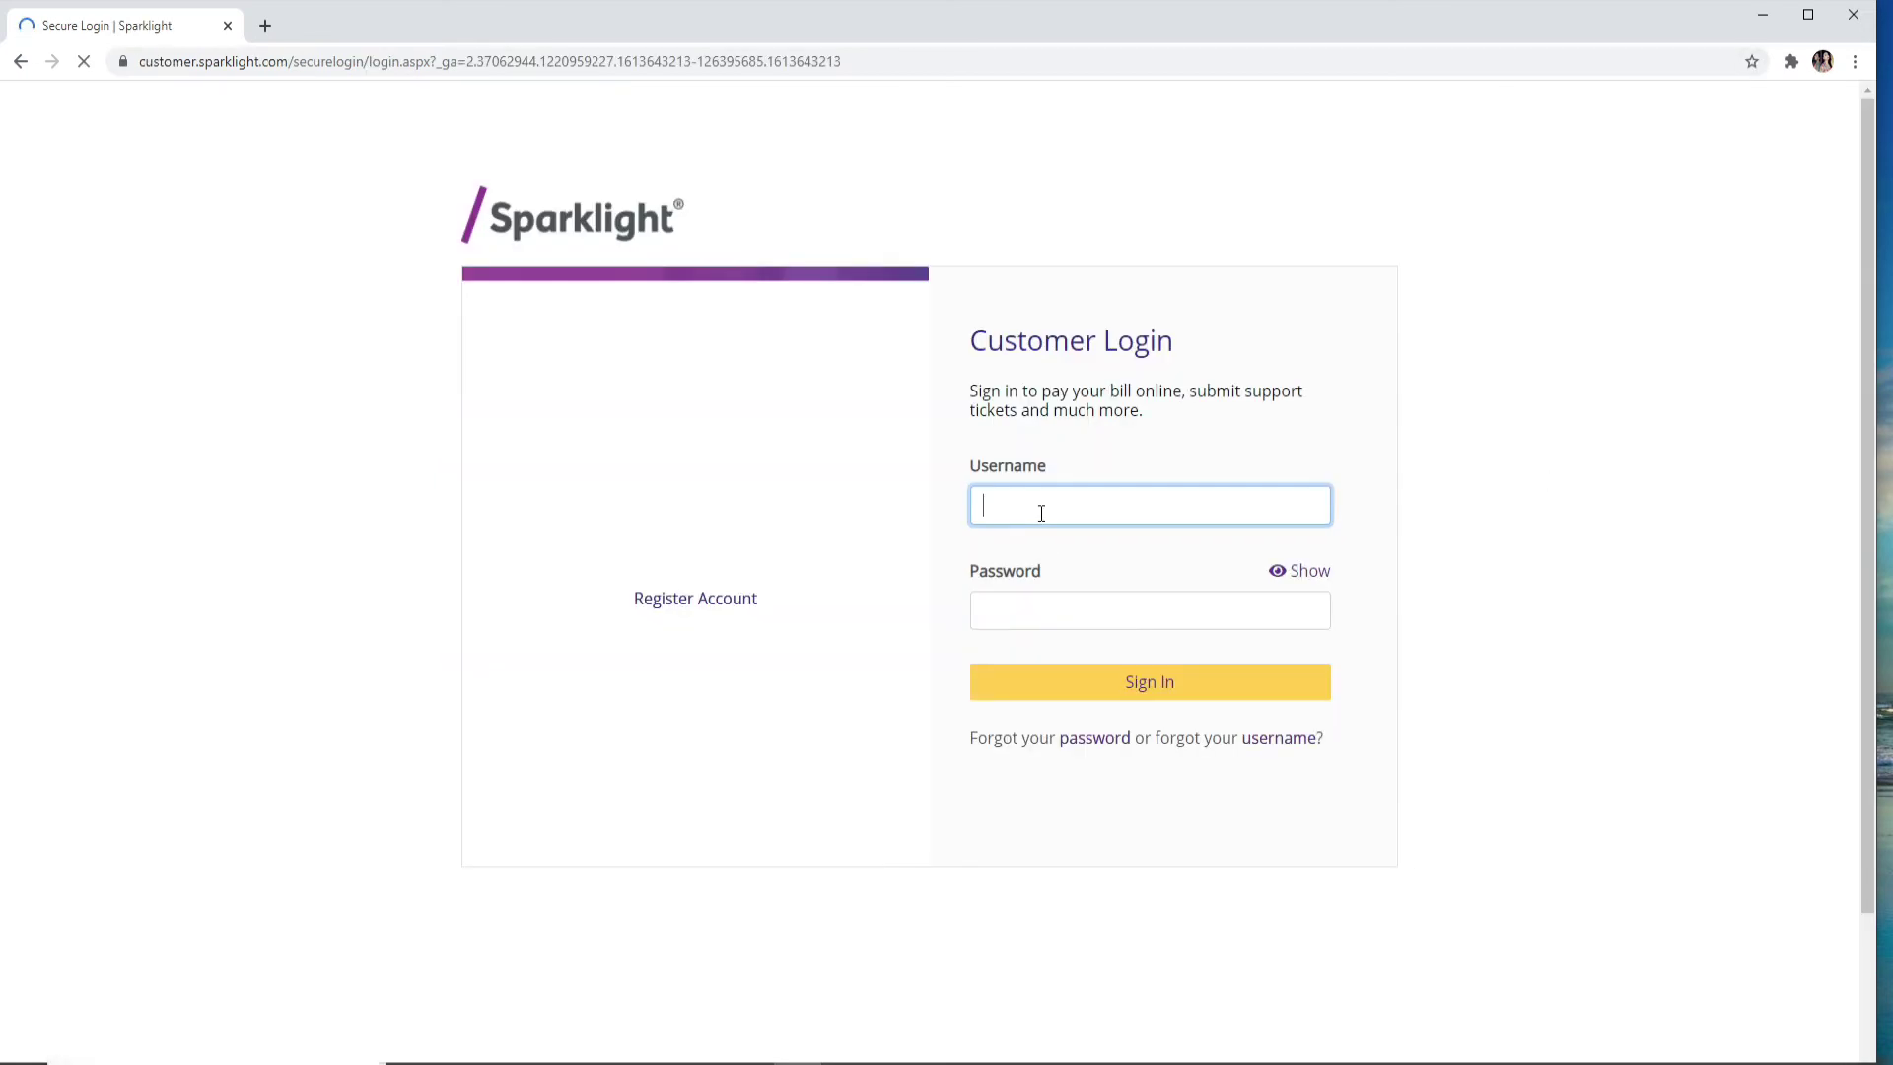
left_click(1054, 606)
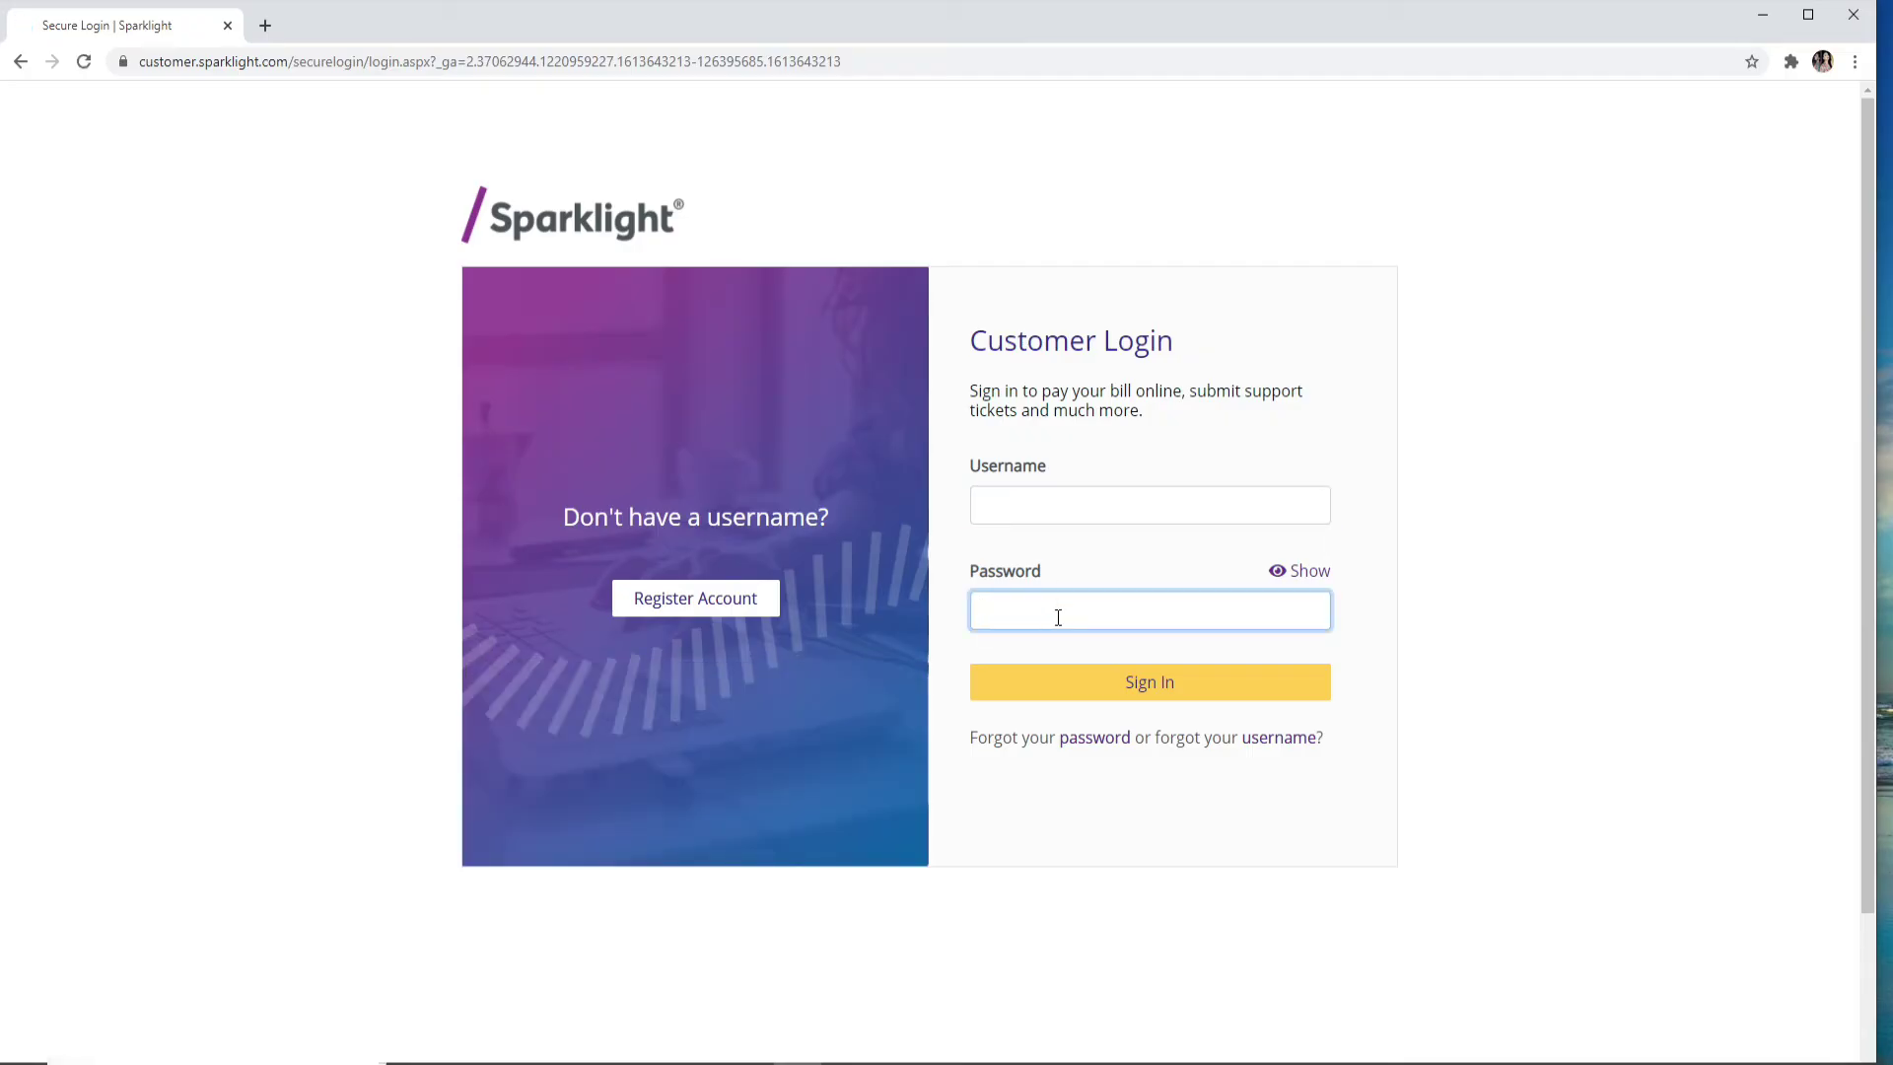